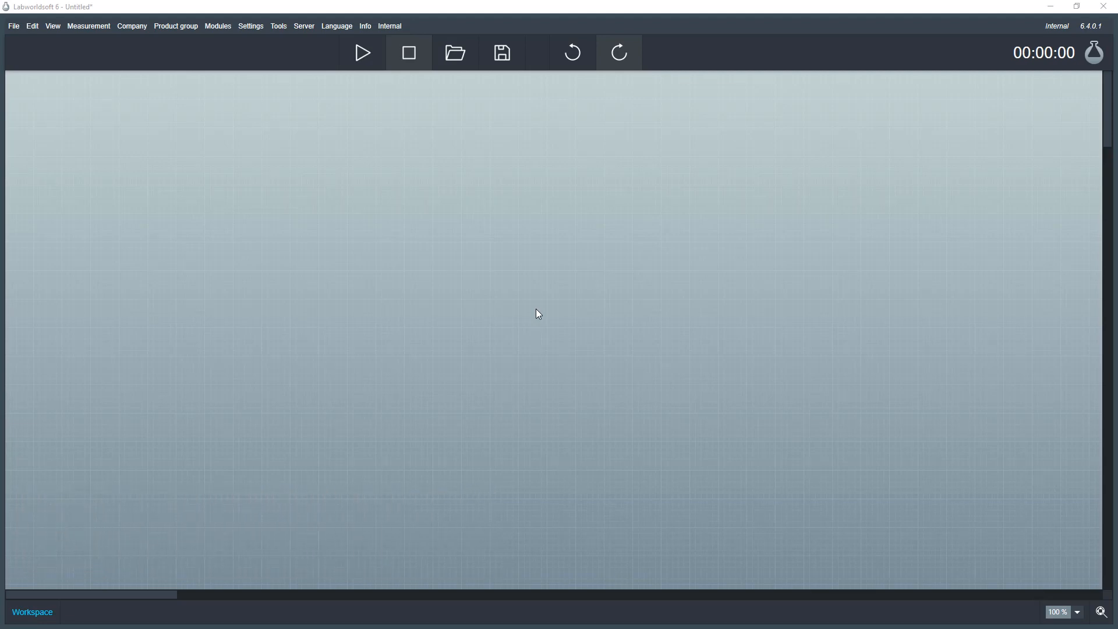
- Open the Company menu to list the device manufacturers
left_click(131, 25)
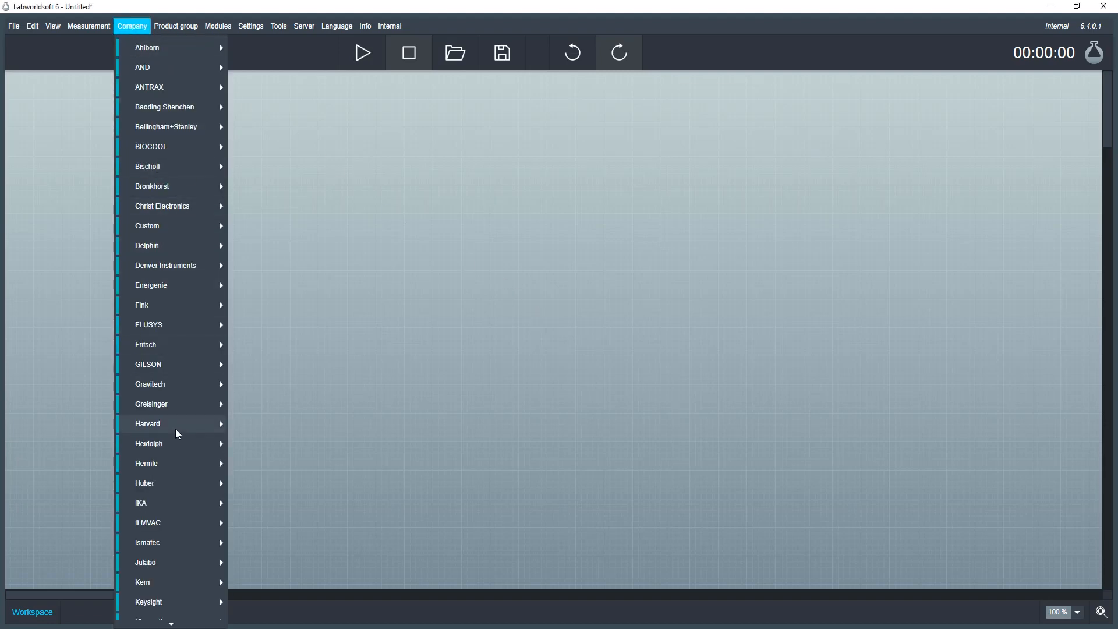
- Place an IKA RET control-visc from IKA > Magnetic Stirrers at the workspace centre
left_click(193, 502)
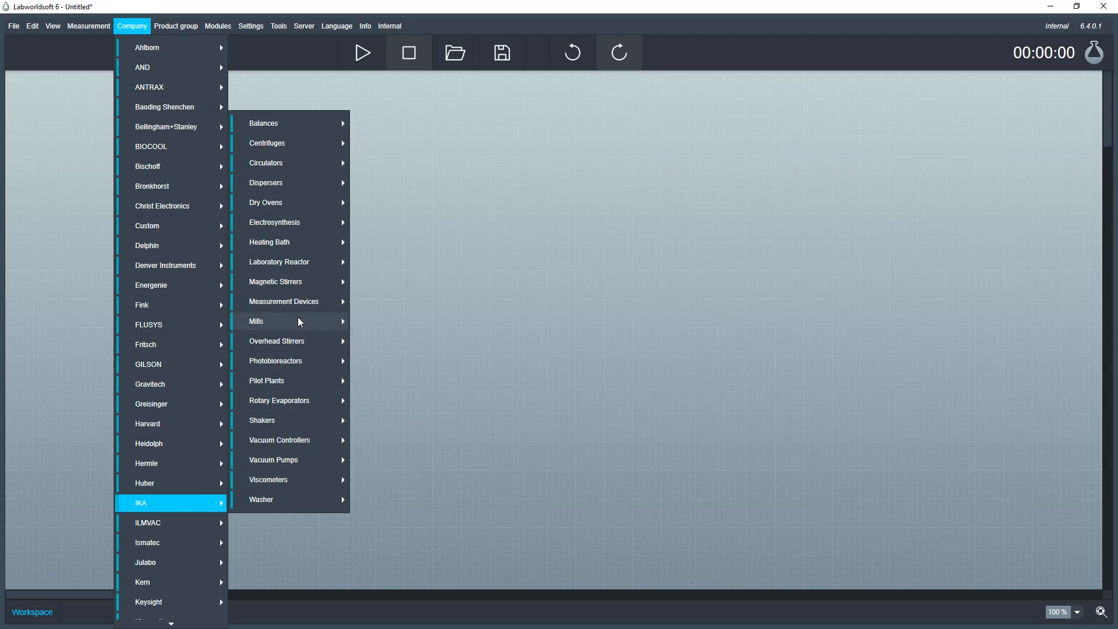
left_click(309, 282)
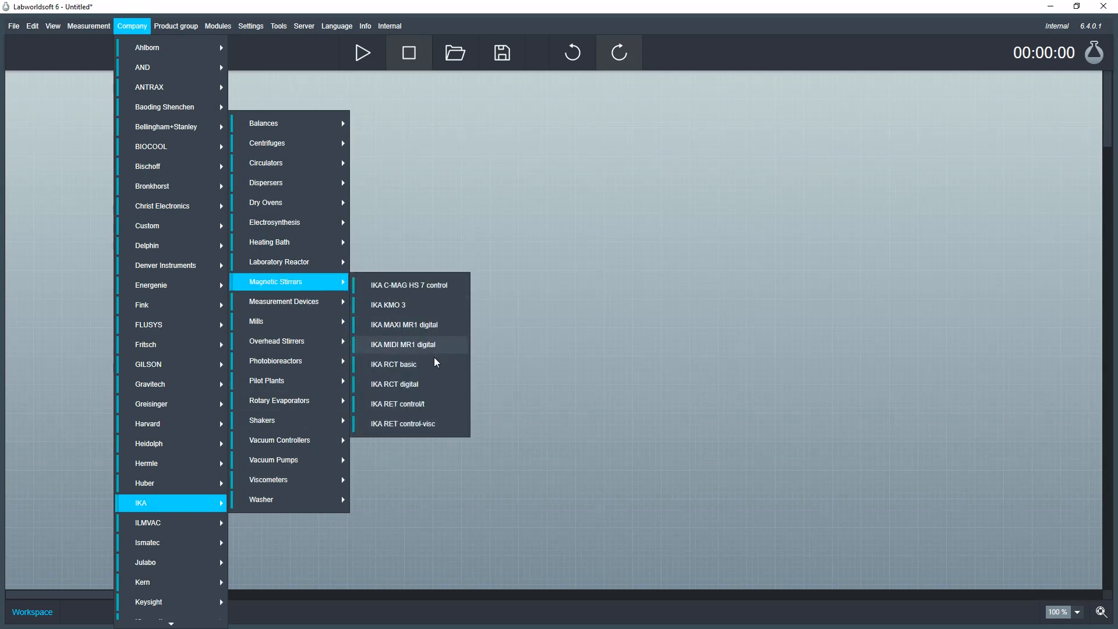
left_click(453, 425)
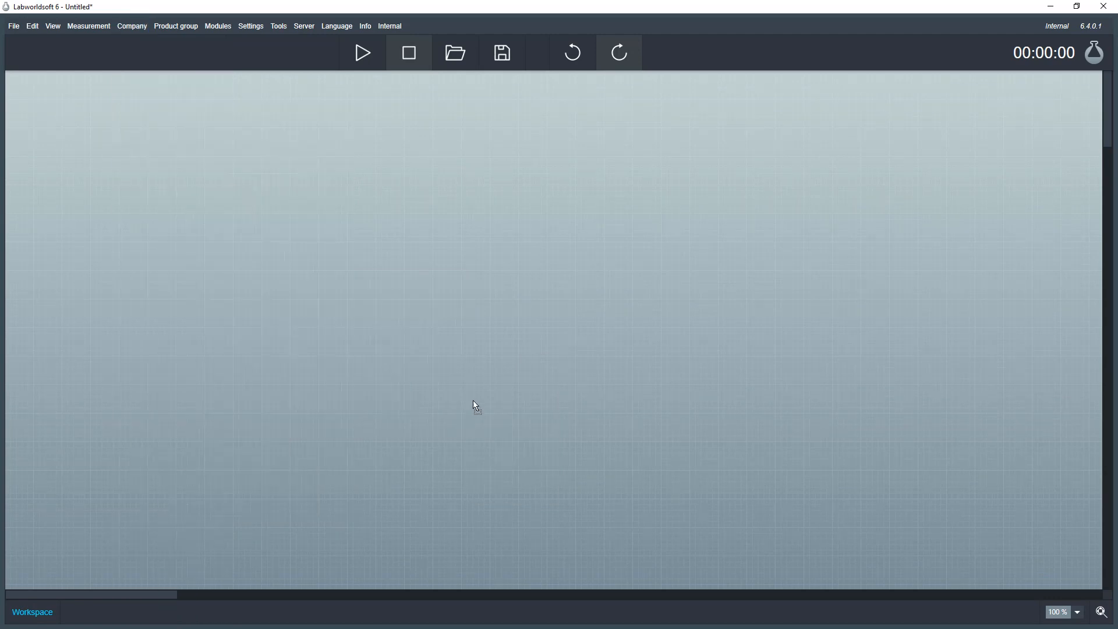
left_click(504, 269)
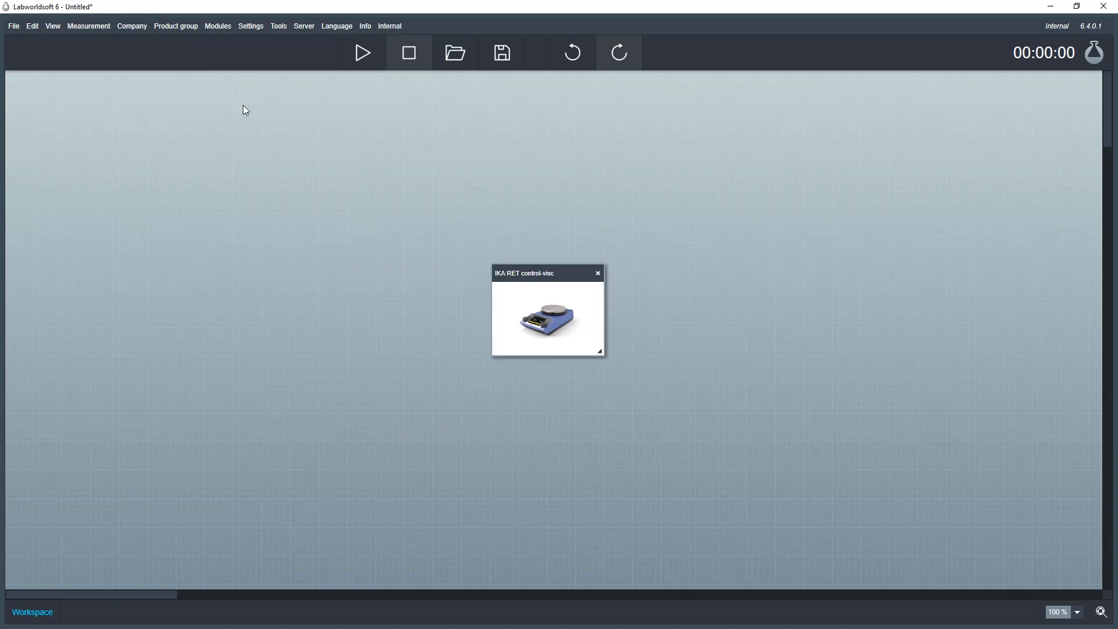
- Add a second IKA RET control-visc via Product group > Magnetic Stirrers, right of the first
left_click(188, 27)
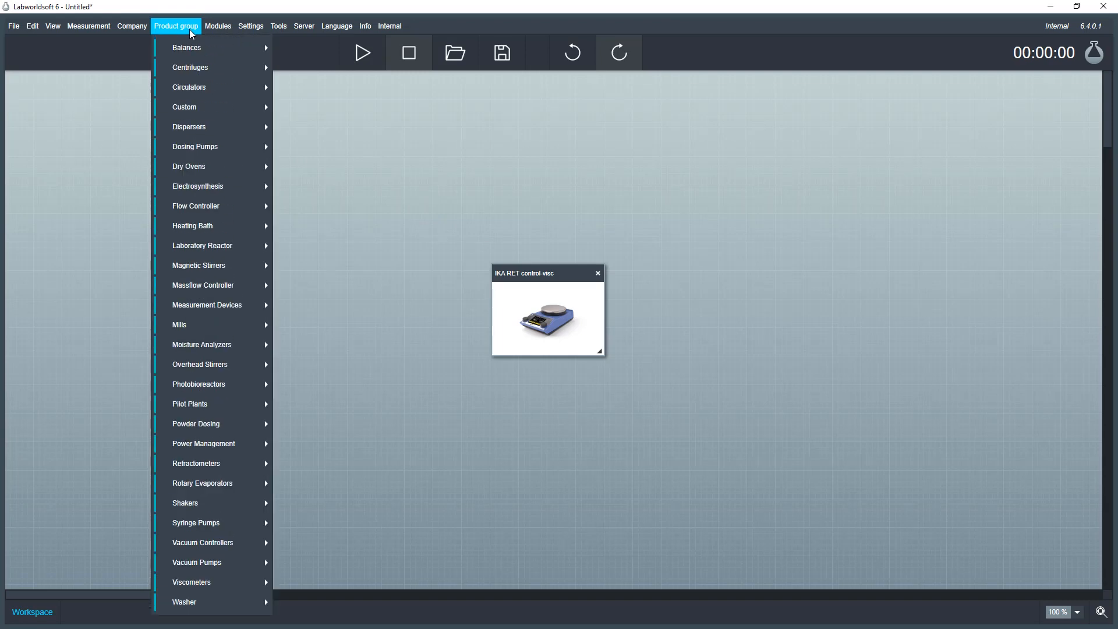
mouse_move(241, 269)
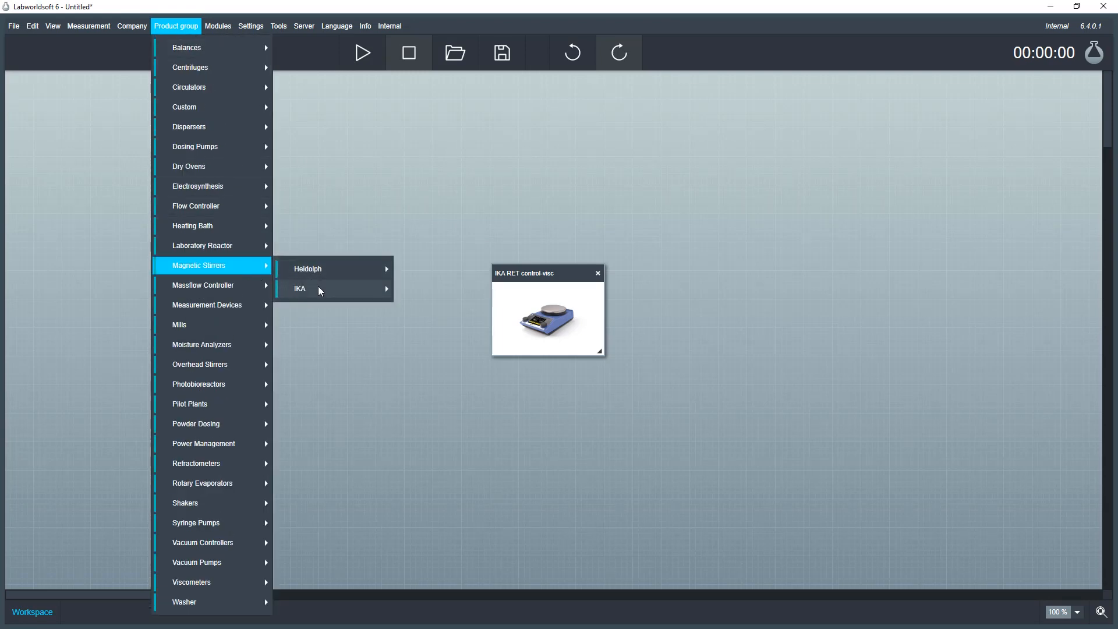
mouse_move(320, 290)
mouse_move(473, 436)
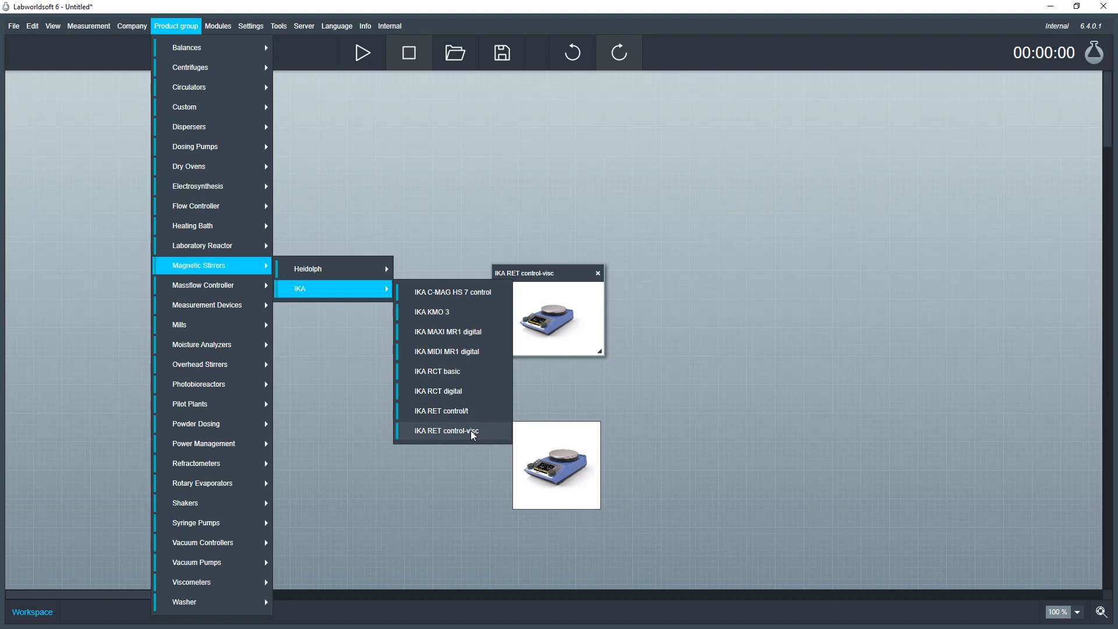
left_click(471, 431)
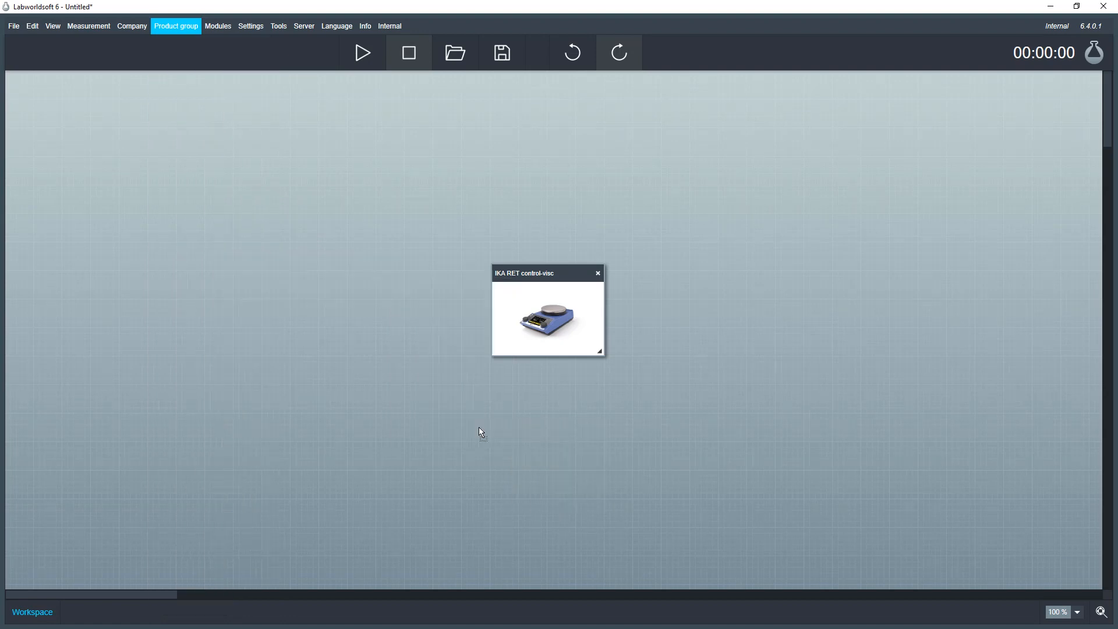
left_click(678, 268)
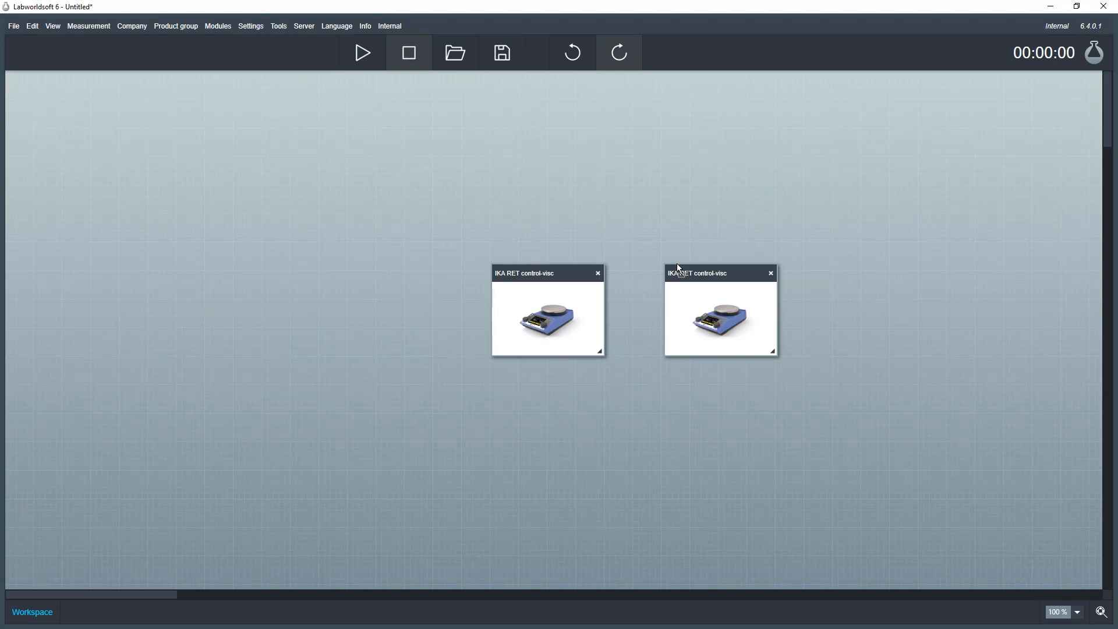
left_click(53, 26)
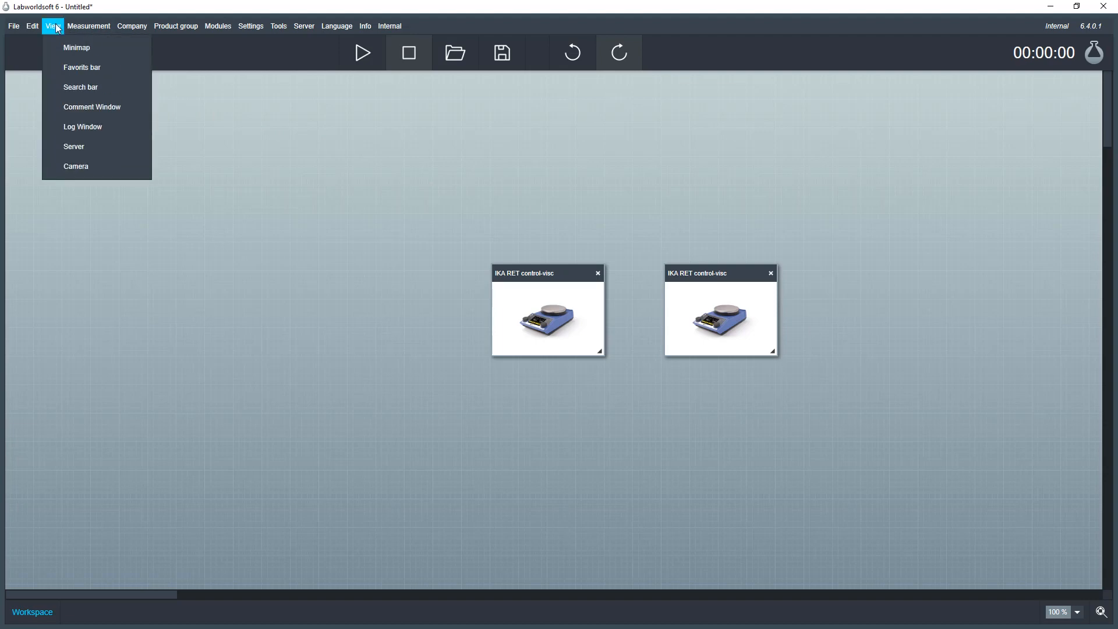
- Search devices for 'ret', drop a third RET control-visc on the left, delete the two right-hand modules
left_click(139, 95)
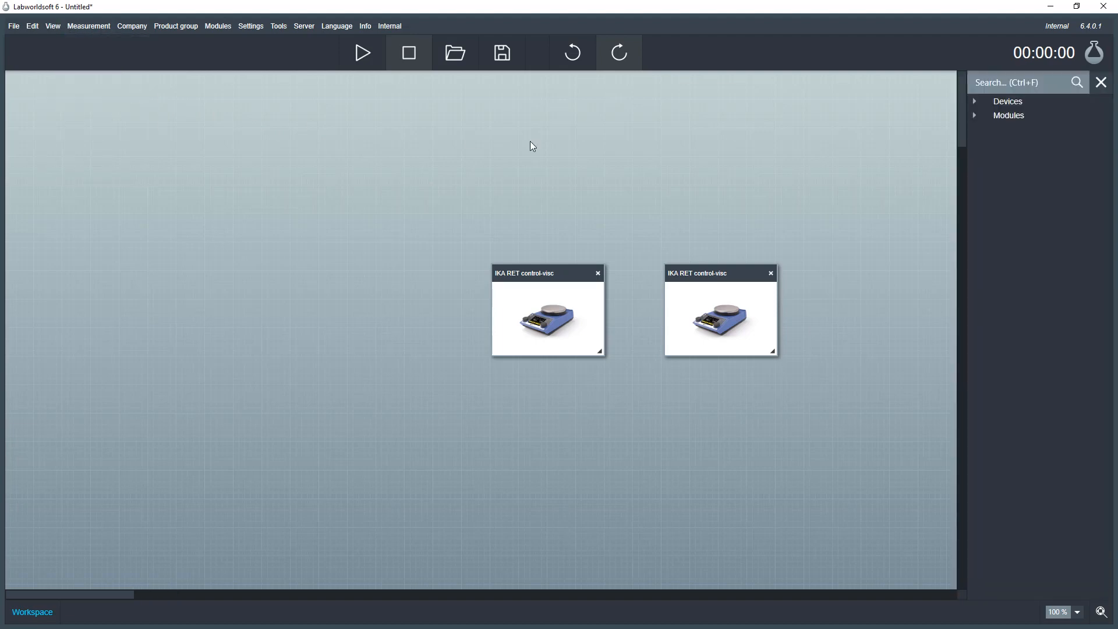
left_click(1005, 82)
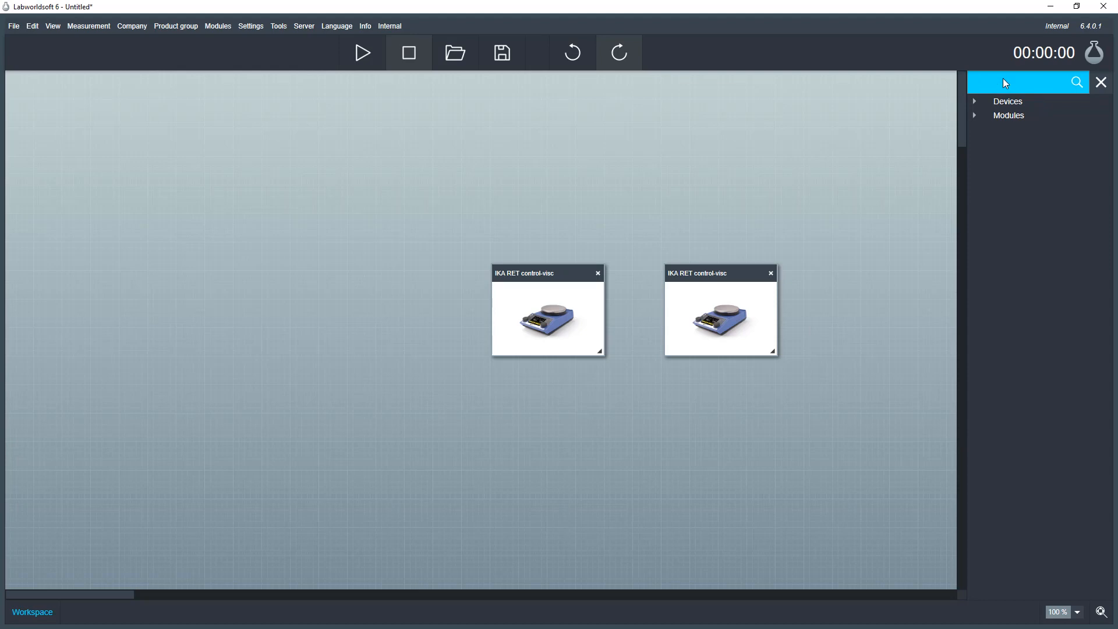
type("ret")
mouse_move(1011, 112)
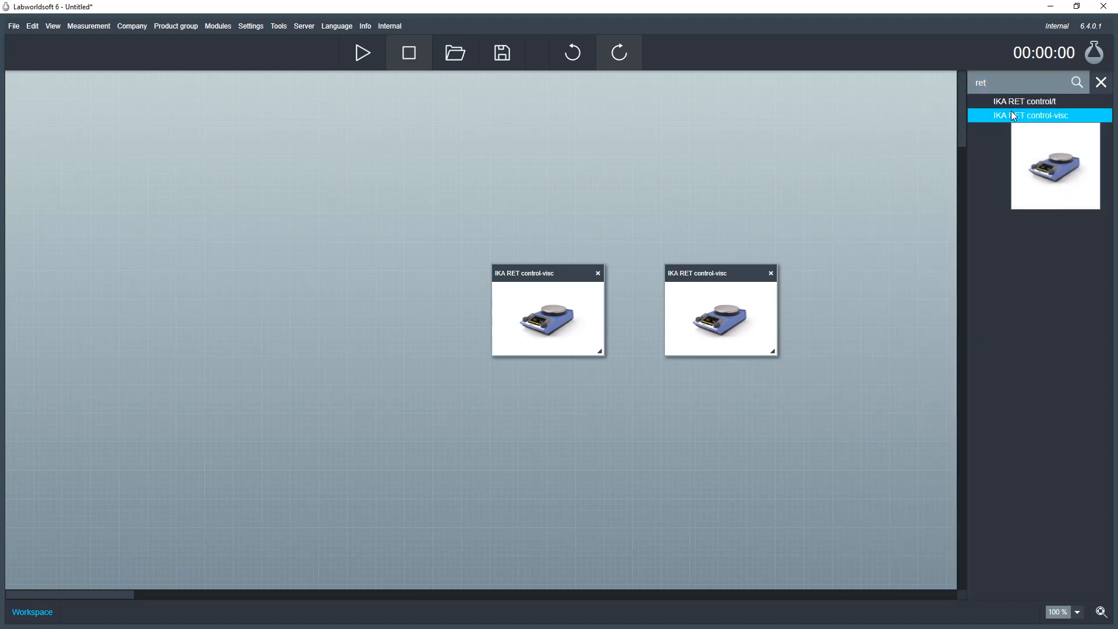
left_click_drag(1015, 115, 998, 115)
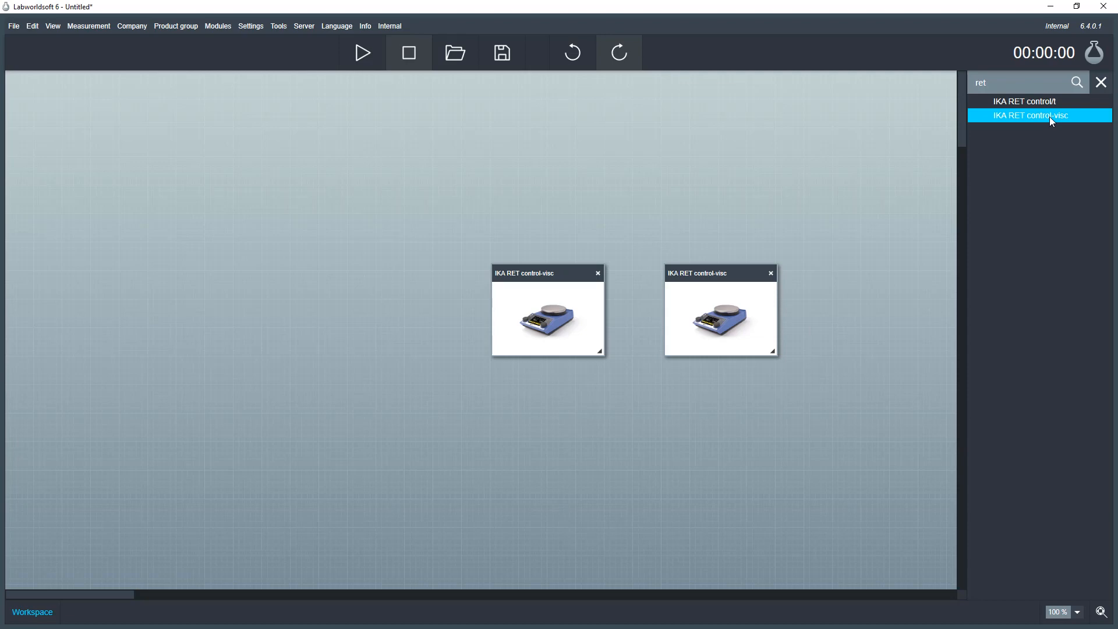
left_click_drag(1049, 117, 347, 272)
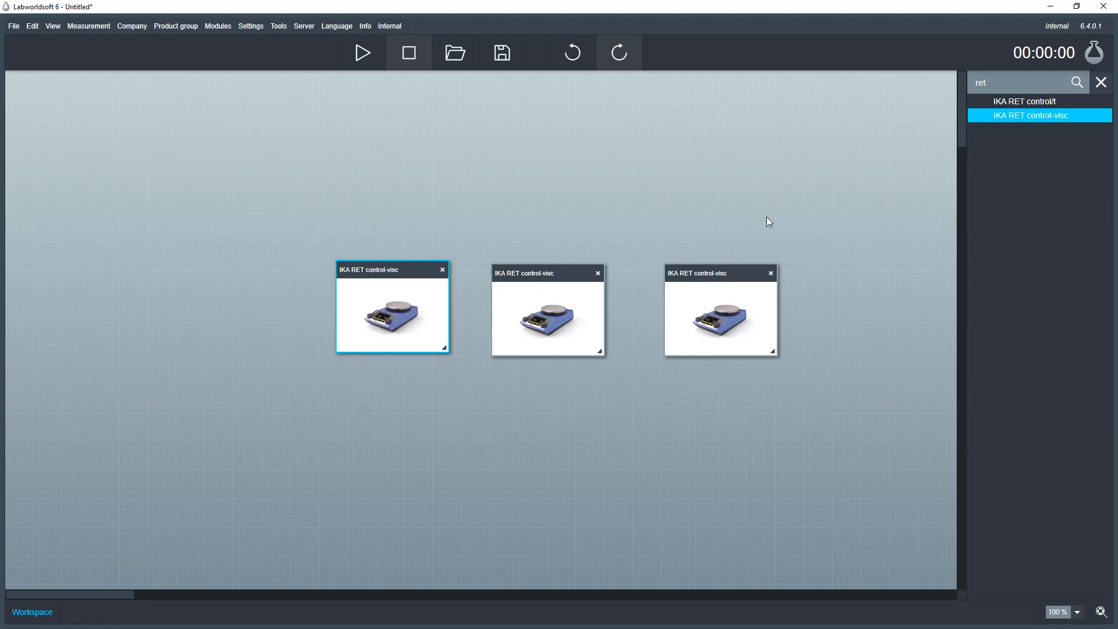
left_click_drag(866, 213, 513, 387)
key("Delete")
- Drag the remaining IKA RET control-visc module card toward the canvas centre
left_click_drag(408, 307, 492, 320)
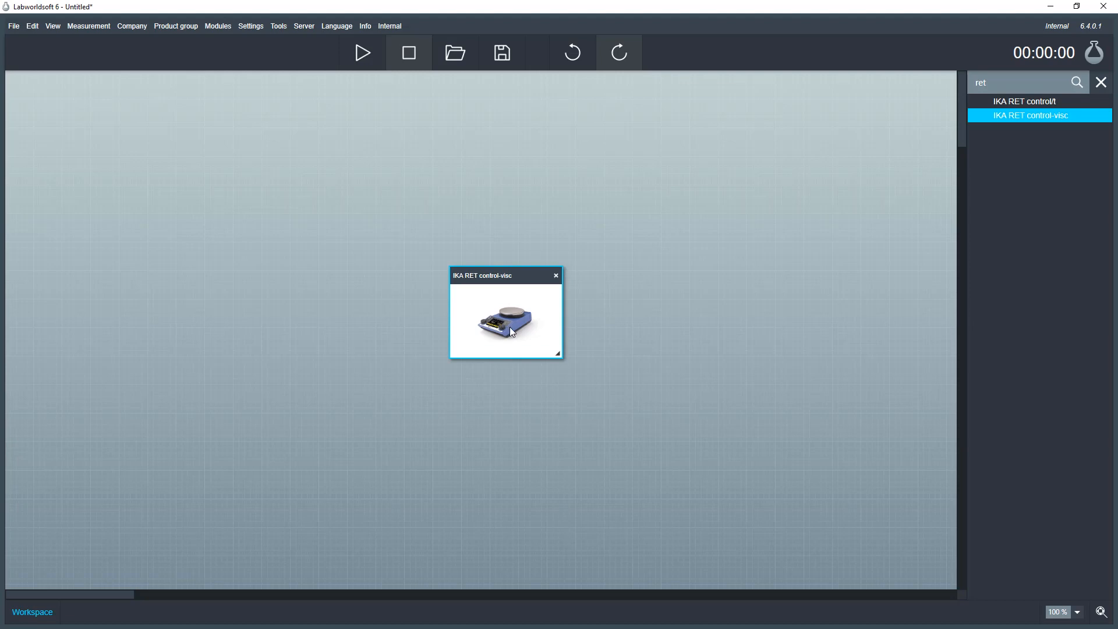
- Open the IKA RET control-visc settings dialog, showing six inputs, eleven outputs and an unset COM port
double_click(512, 331)
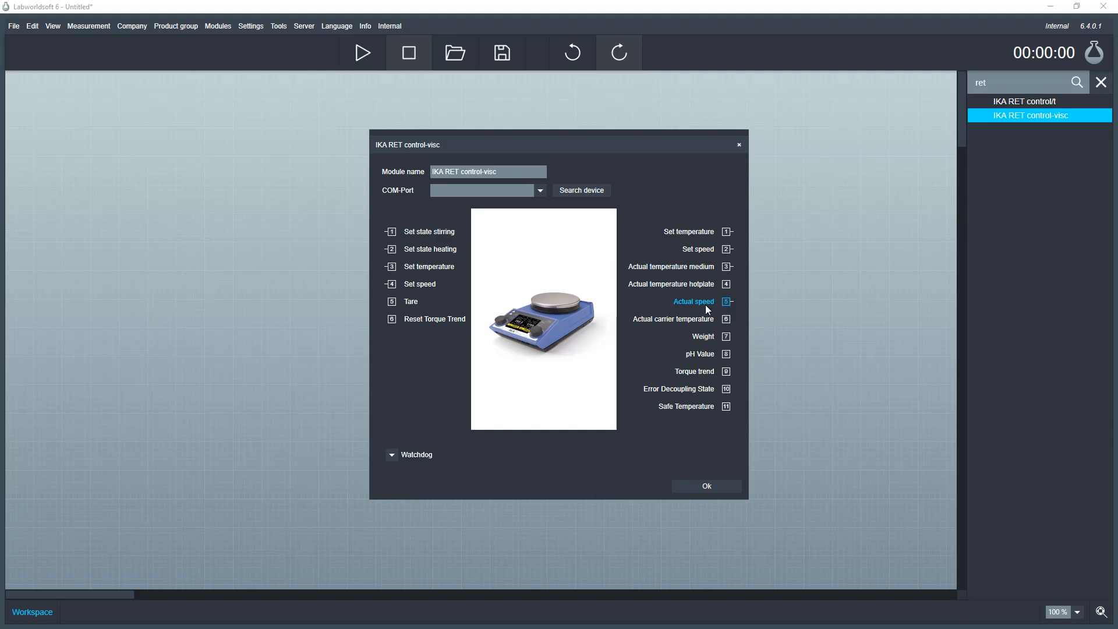
left_click_drag(659, 156, 878, 157)
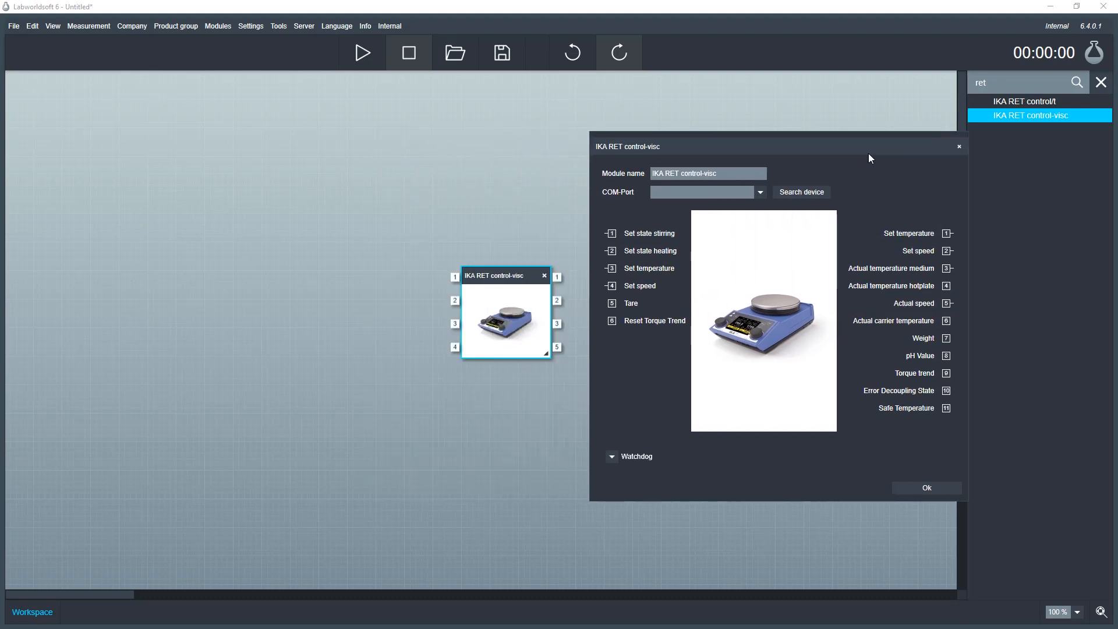
left_click(656, 234)
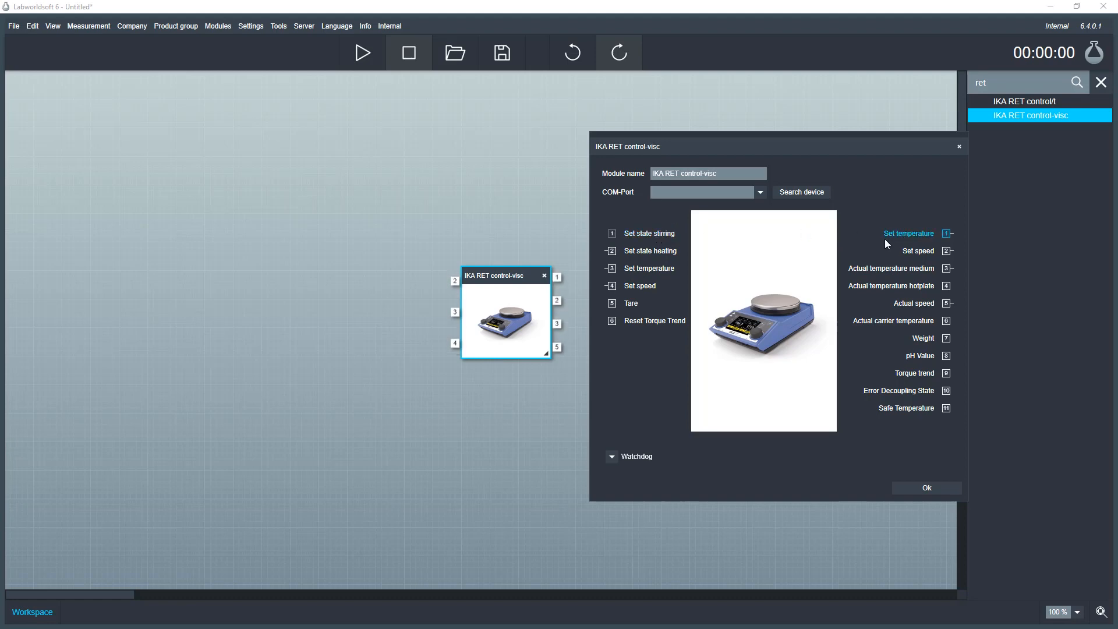
left_click(651, 236)
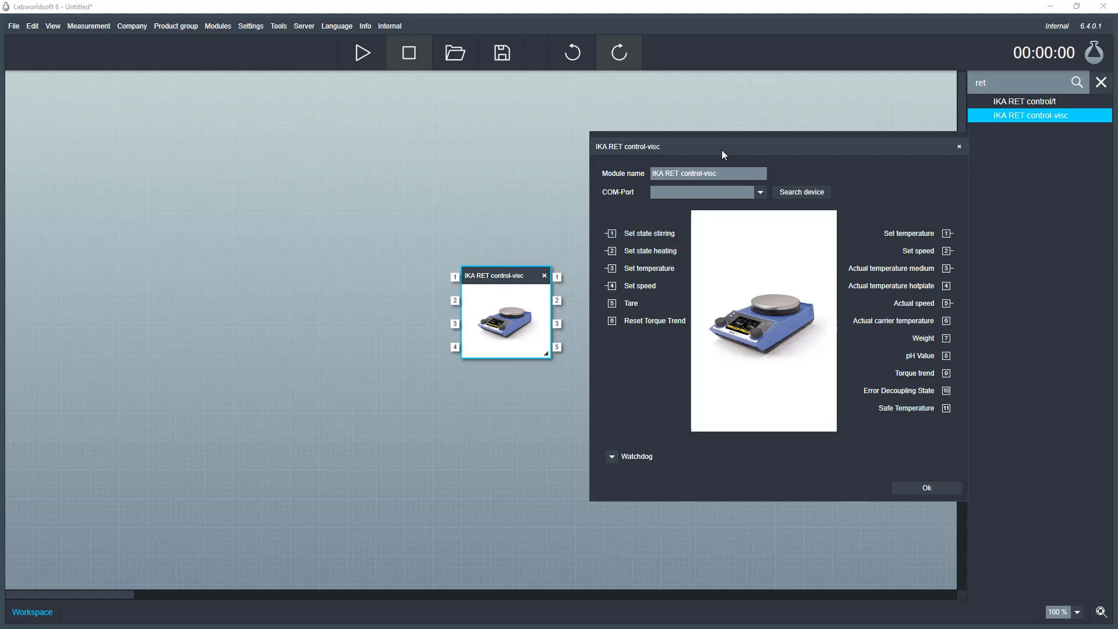
left_click_drag(703, 153, 471, 146)
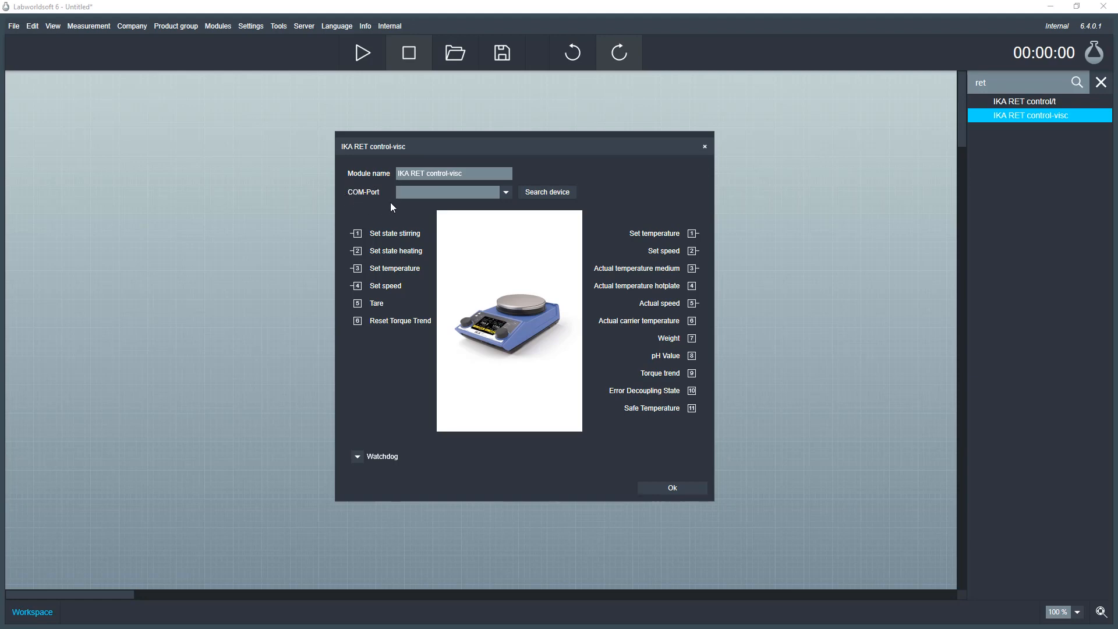
- Use Search device to confirm the USB Serial Device is on COM7, then minimize Device Manager
left_click(570, 195)
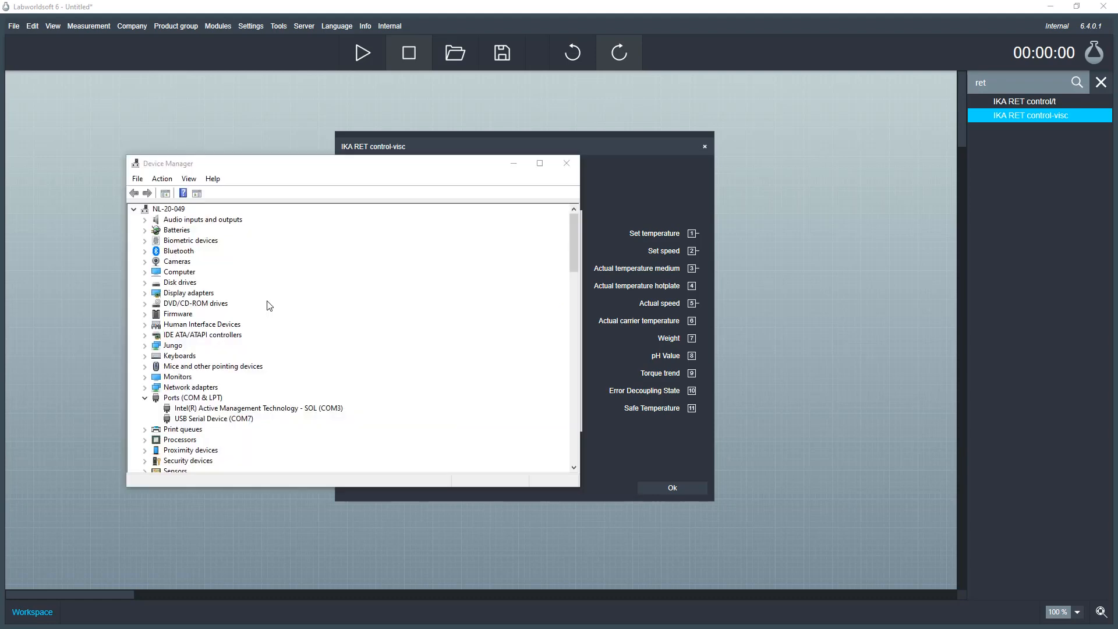
left_click(242, 423)
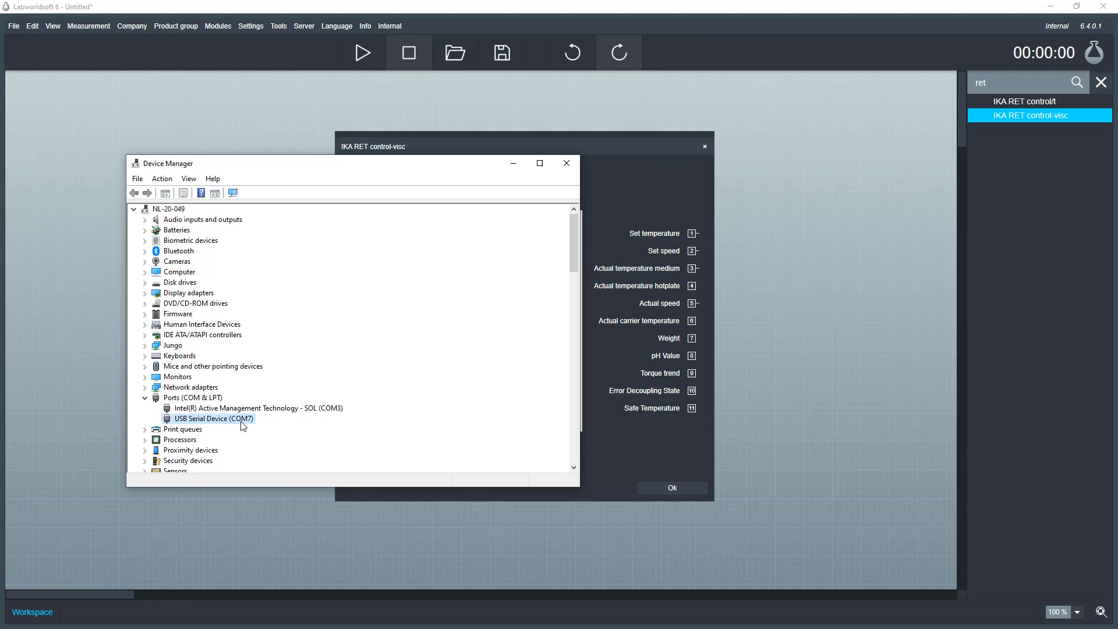
left_click(515, 164)
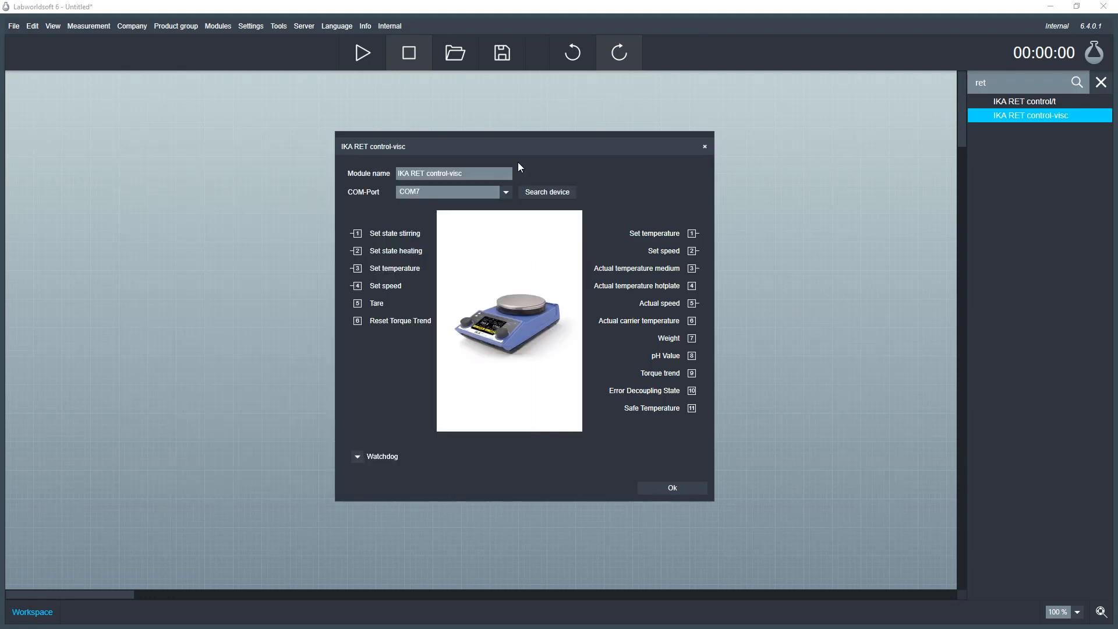
- Confirm the stirrer module settings with the COM port set to COM7
left_click_drag(520, 168, 525, 159)
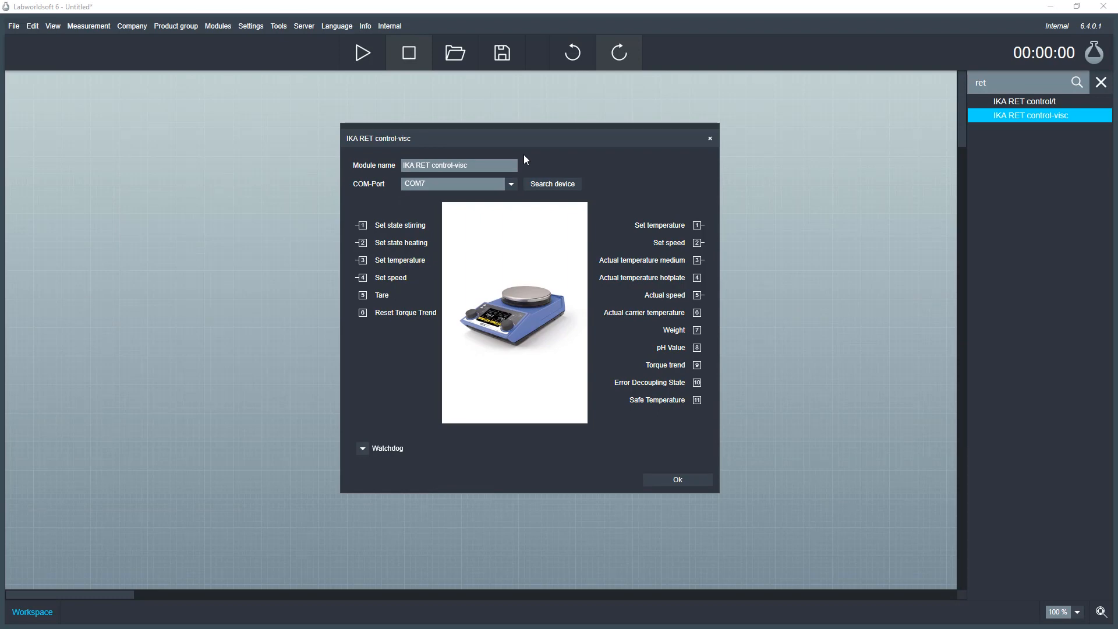
left_click(676, 483)
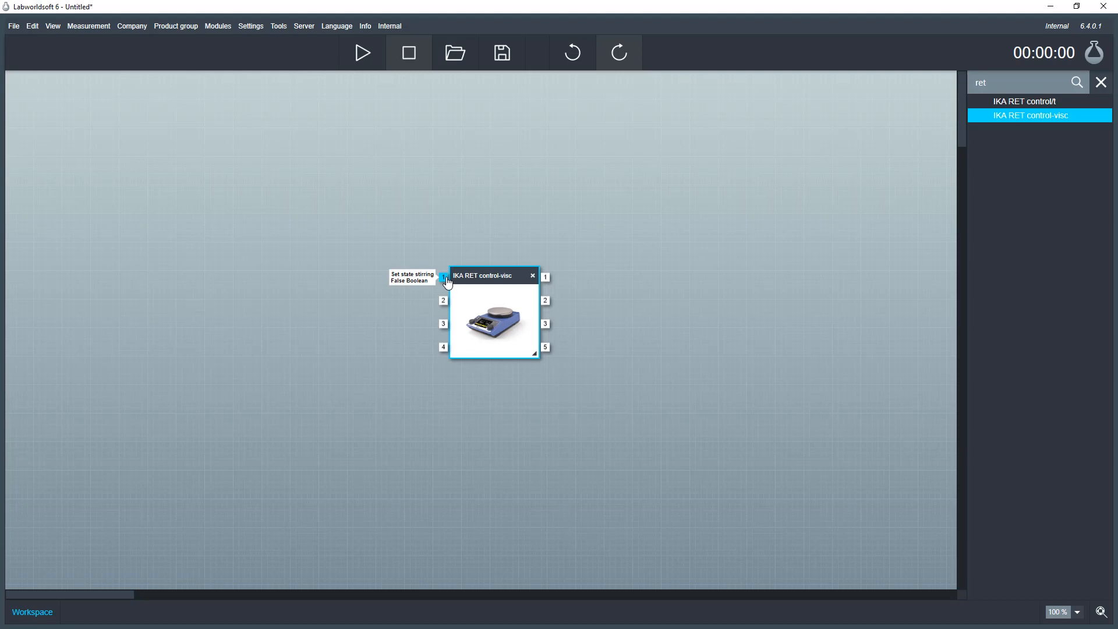
- Wire inputs 1–4 to Set state stirring, Set state heating, Set temperature and Set speed controls
left_click_drag(446, 280, 341, 228)
left_click_drag(453, 302, 347, 313)
left_click_drag(443, 324, 348, 390)
left_click_drag(446, 347, 350, 468)
- Wire outputs 1, 2, 3, 5 to Set temperature, Set speed, Actual temperature medium and Actual speed displays
left_click_drag(547, 278, 627, 218)
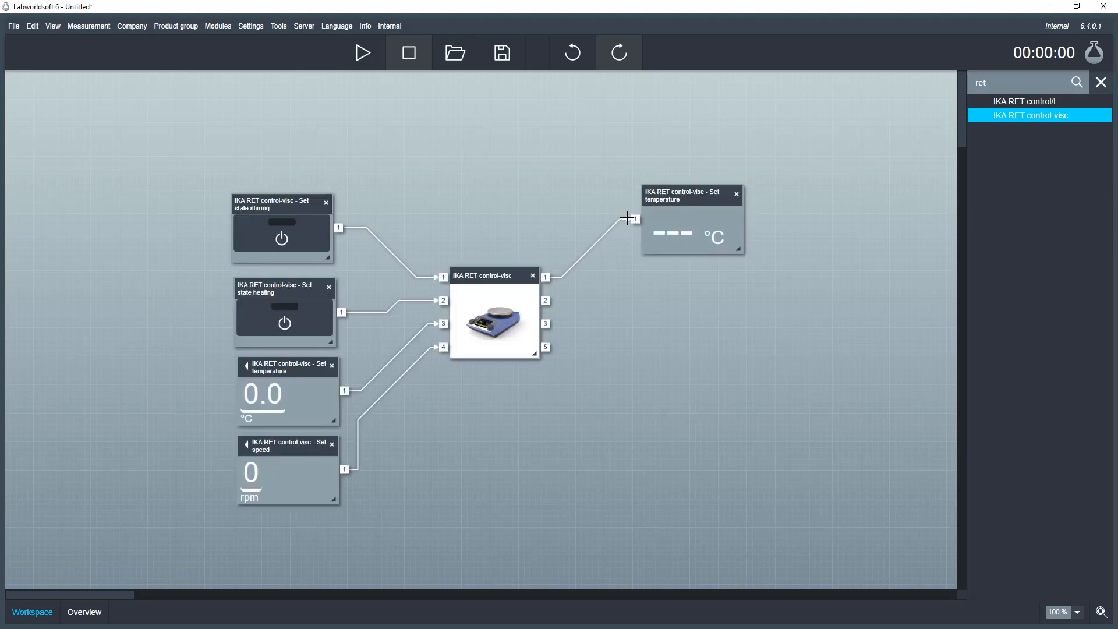
left_click_drag(544, 304, 625, 291)
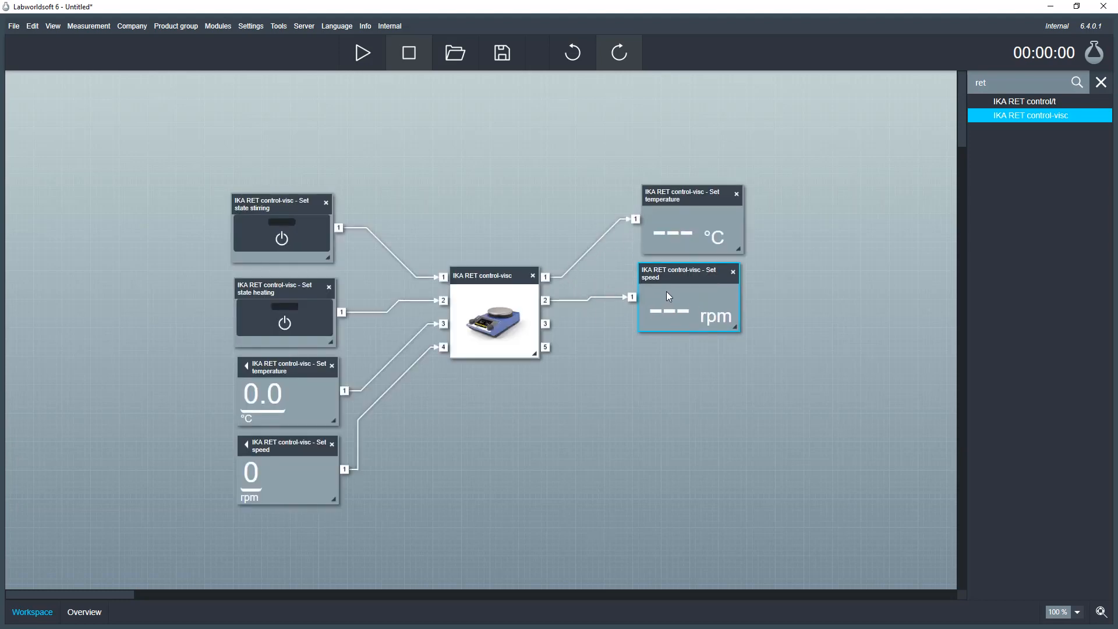
left_click_drag(545, 323, 631, 367)
left_click_drag(545, 347, 635, 435)
left_click_drag(688, 364, 685, 368)
left_click_drag(685, 428, 682, 435)
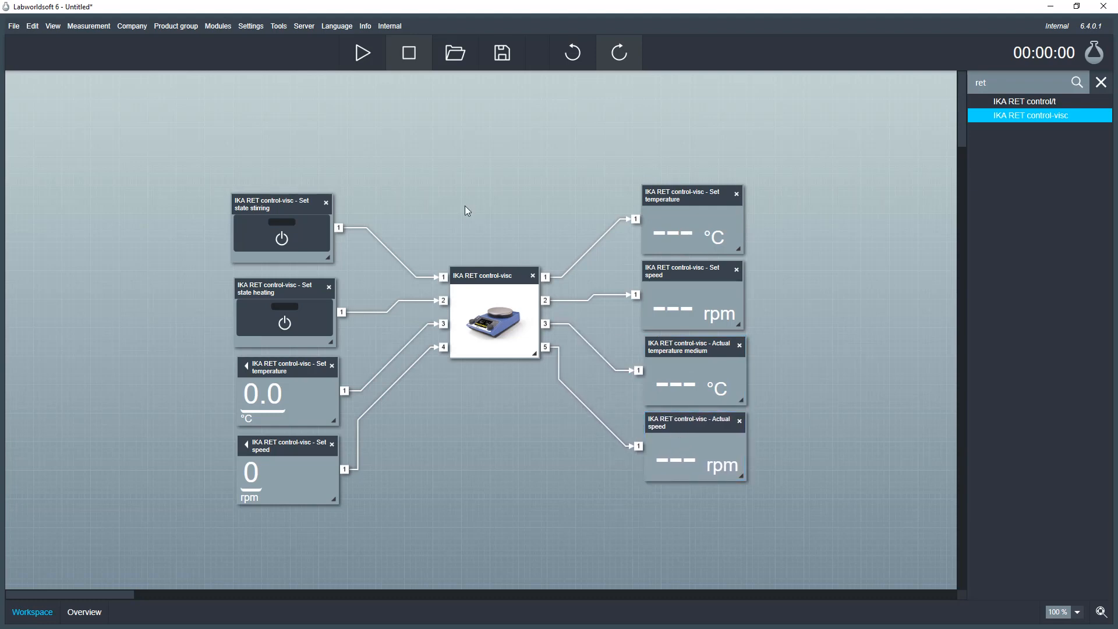
- Start the measurement; the timer runs and the actual medium temperature reads 27.4 °C
left_click(364, 55)
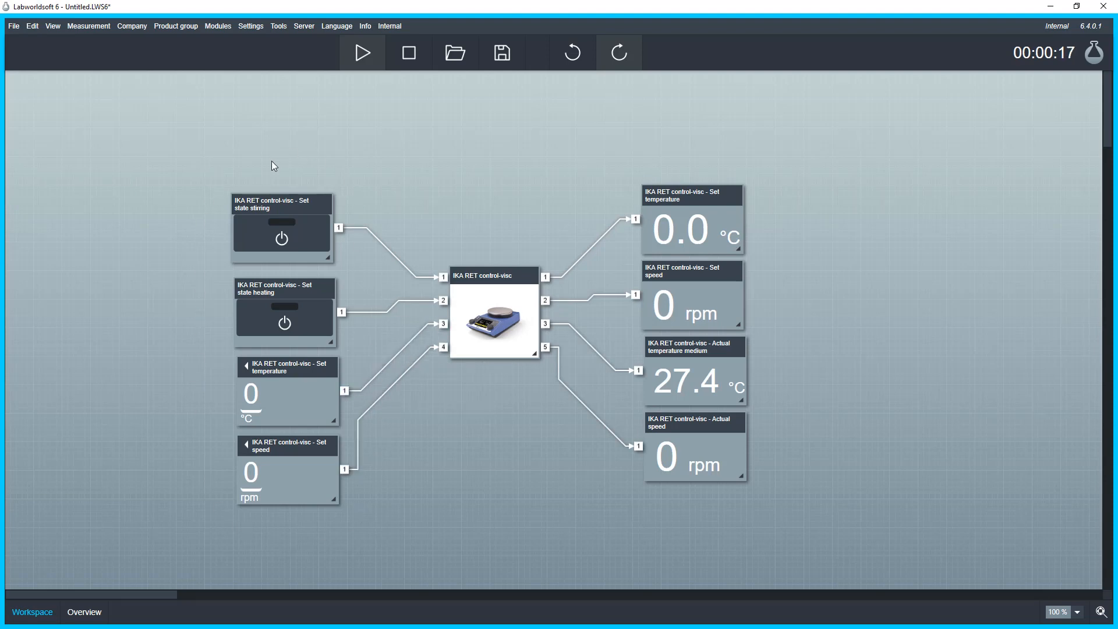
- Switch both the stirring and the heating power buttons on
left_click(278, 235)
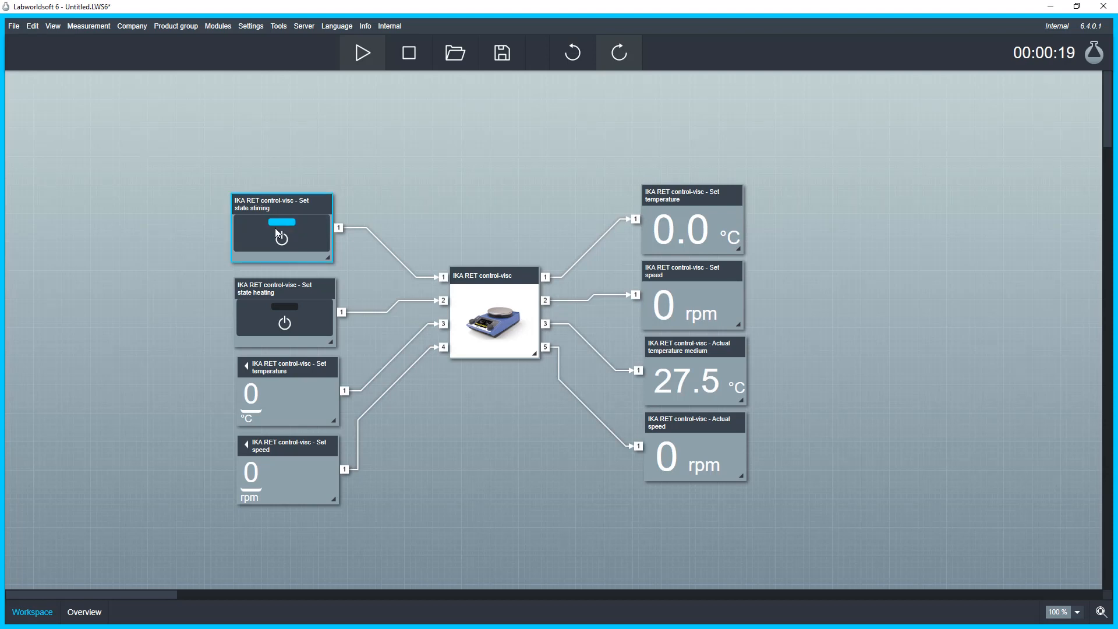
left_click(282, 326)
left_click(279, 328)
left_click(283, 230)
left_click(284, 230)
left_click(289, 305)
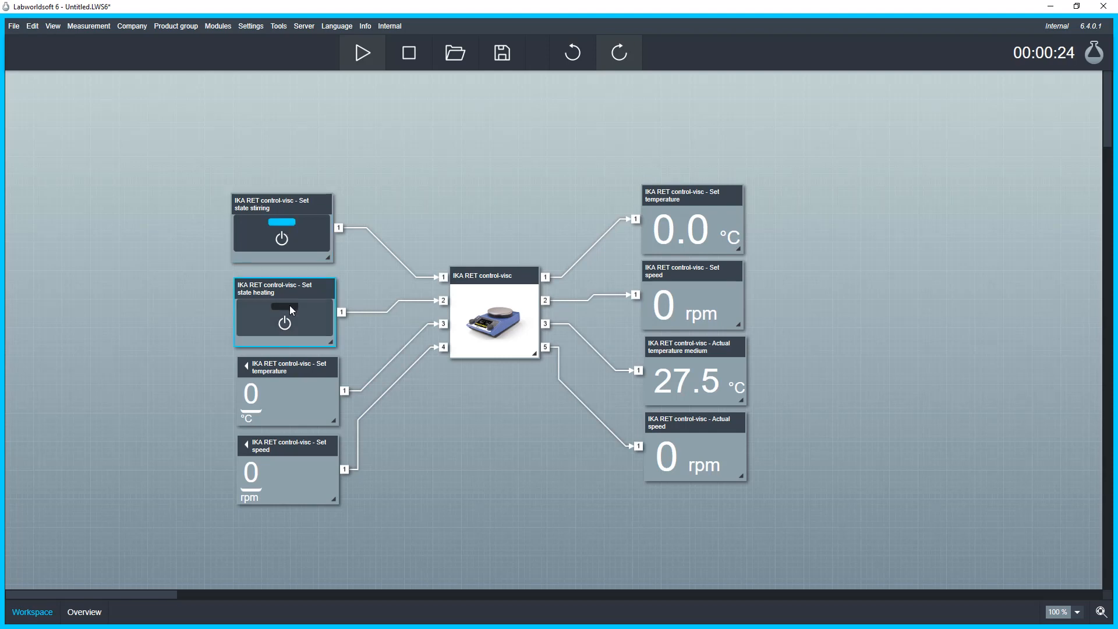
- Enter a set temperature of 30.0 °C and a set speed of 150 rpm
left_click(249, 391)
type("30")
key("Return")
left_click(249, 478)
type("15")
key("Return")
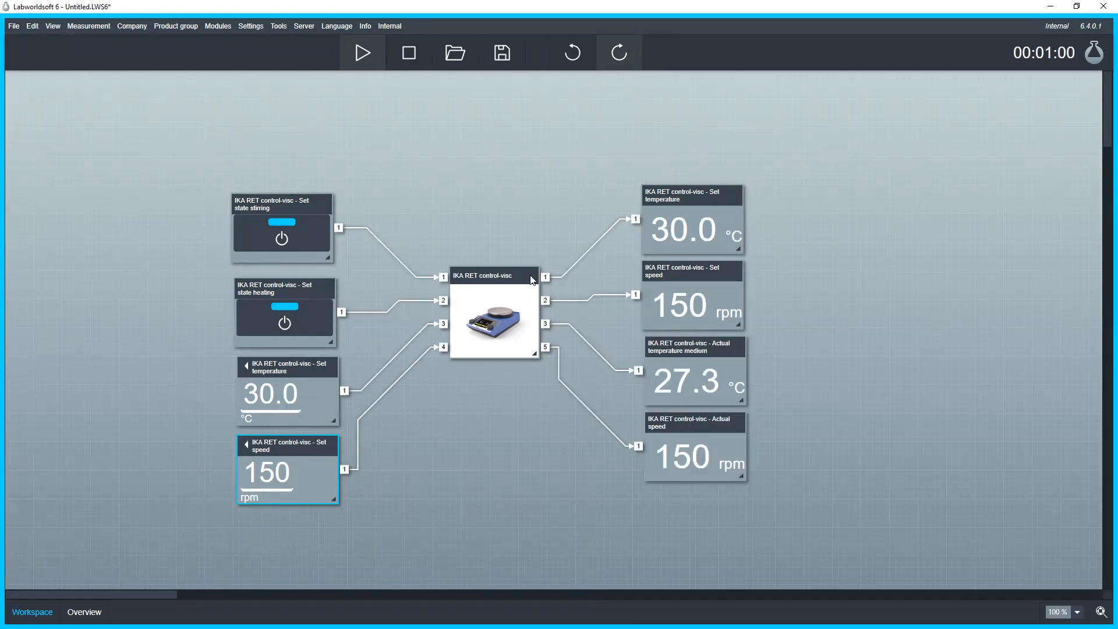
- Review and close the stirrer module's settings, then stop the measurement so readouts show dashes
left_click(498, 325)
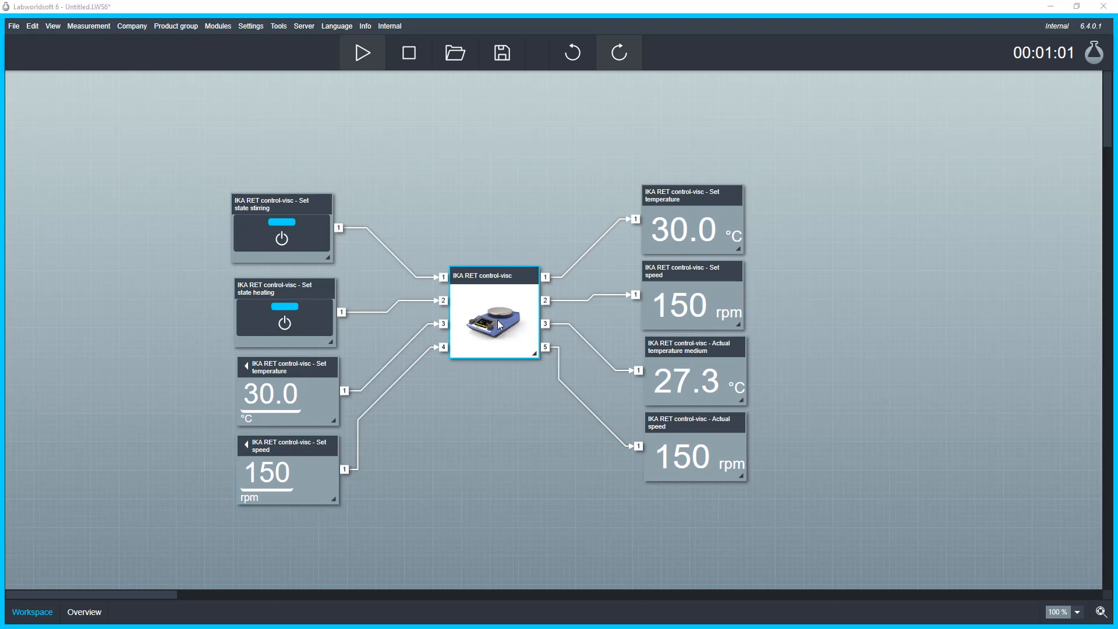
double_click(499, 324)
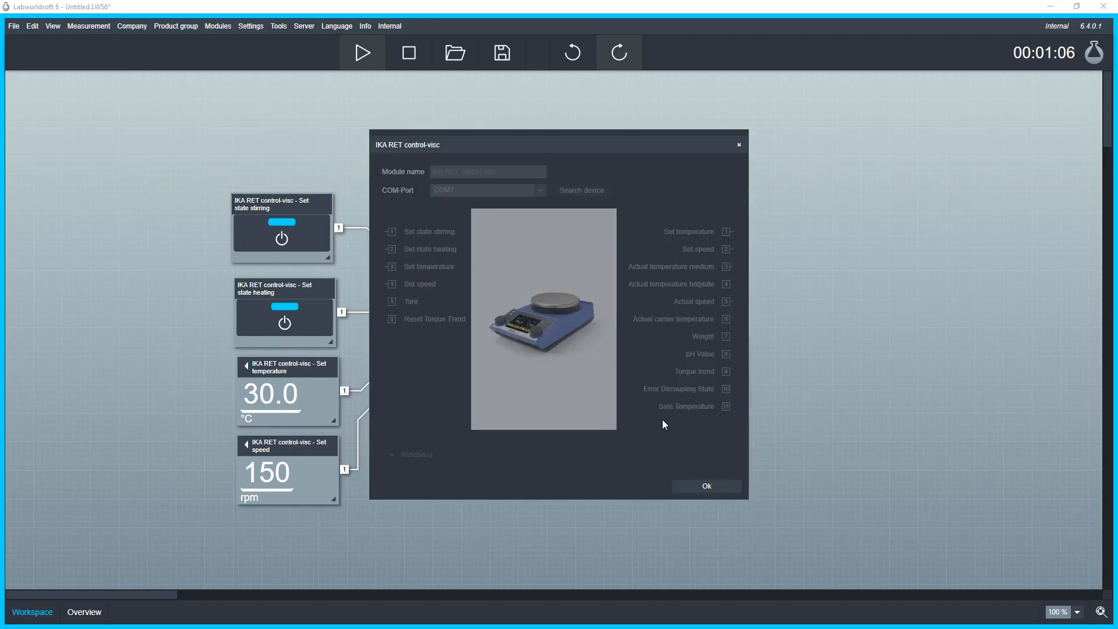
left_click(693, 488)
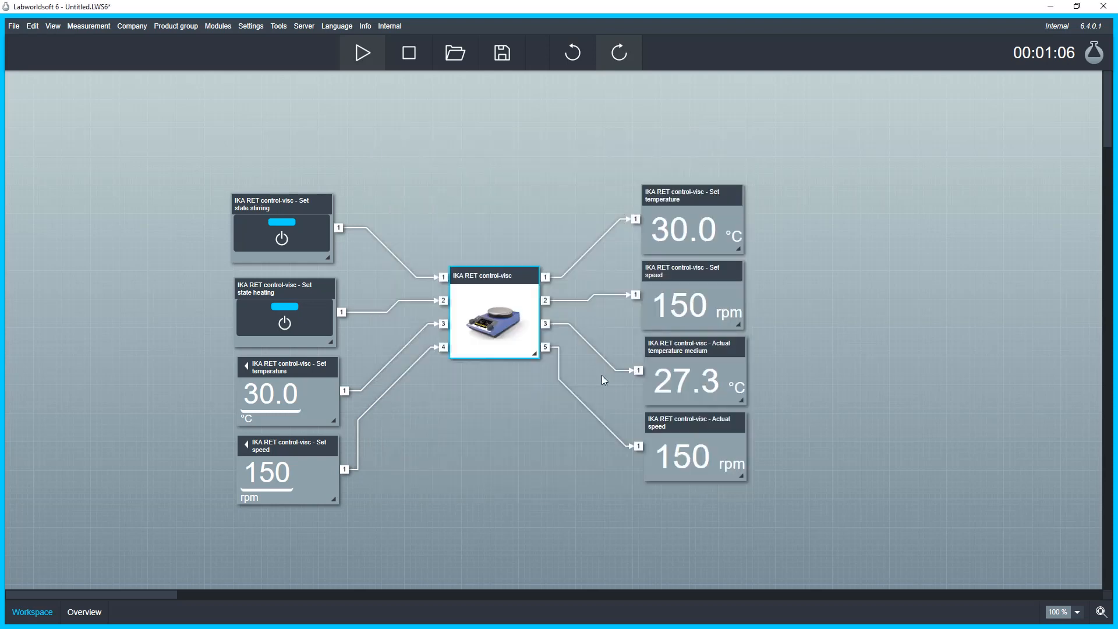
left_click(410, 54)
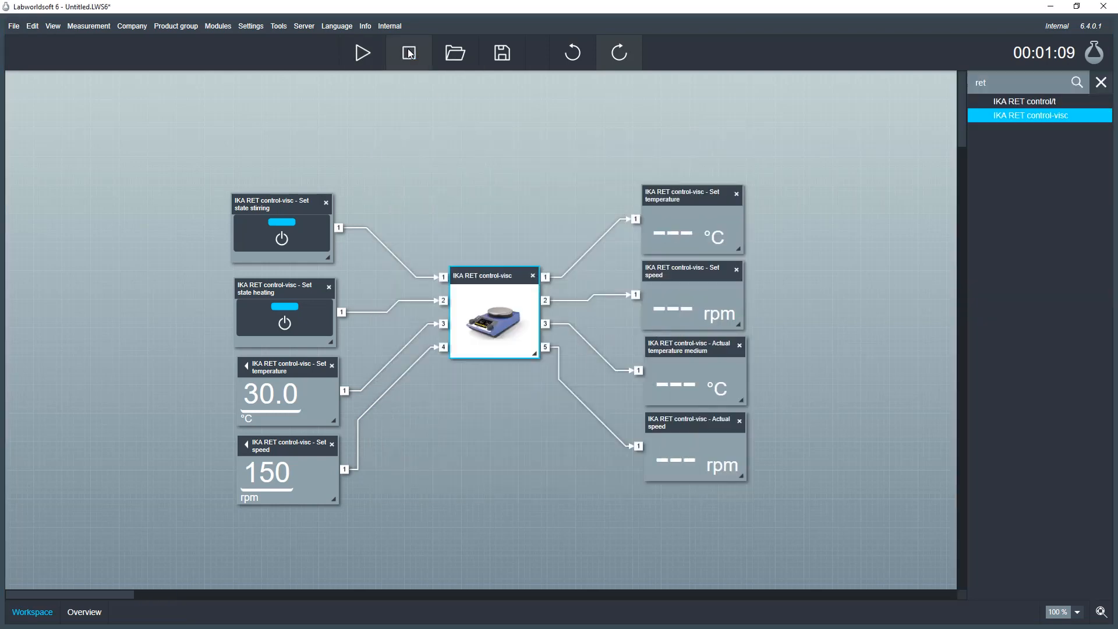